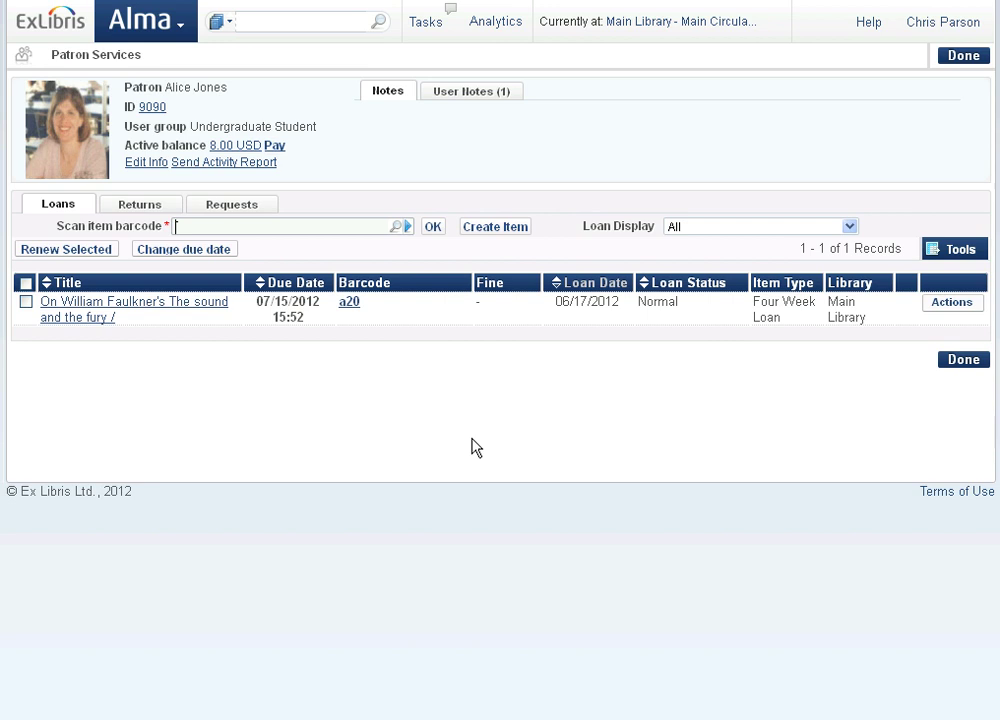
- Search the repository for 'the sound and the fury' and start a request on the Faulkner title
click(265, 23)
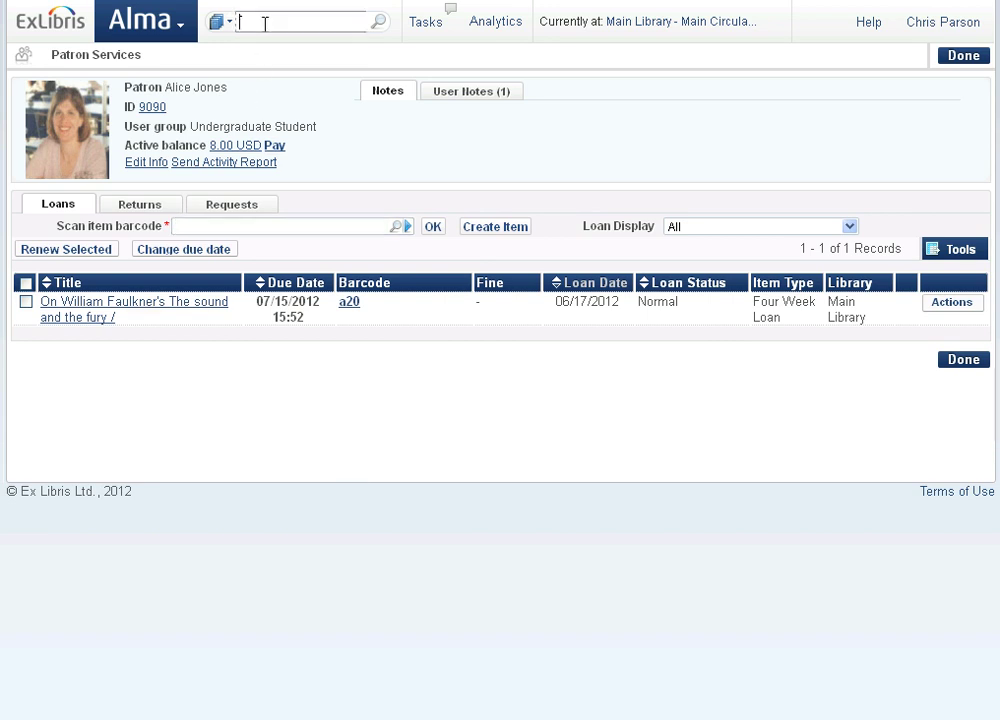
text(on)
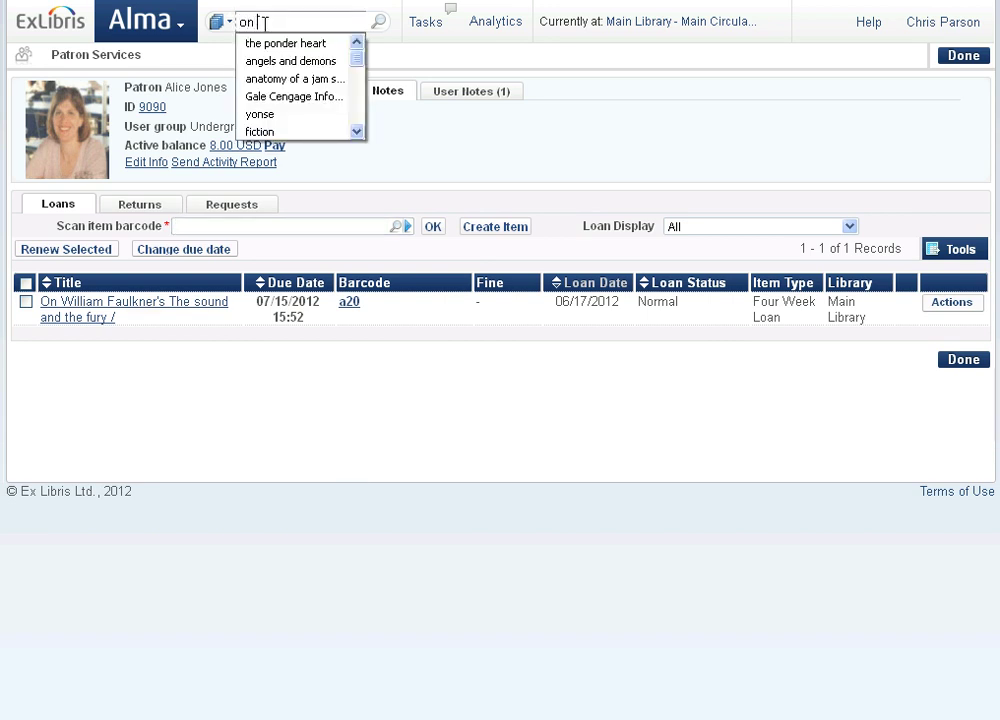
key(BackSpace)
key(BackSpace)
text(the)
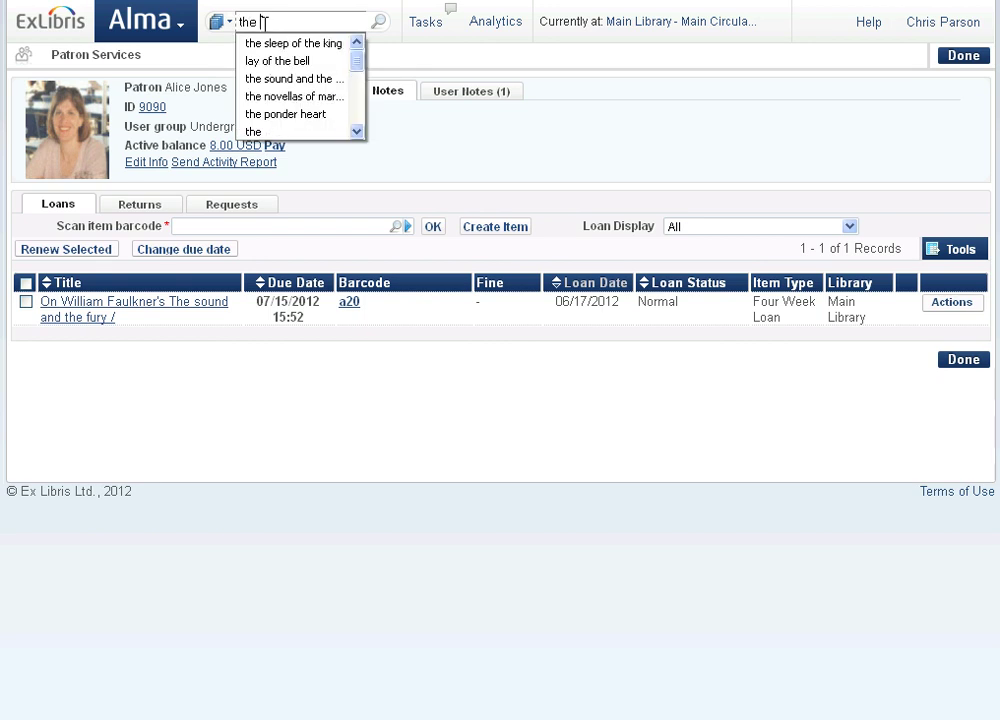
click(259, 79)
click(378, 23)
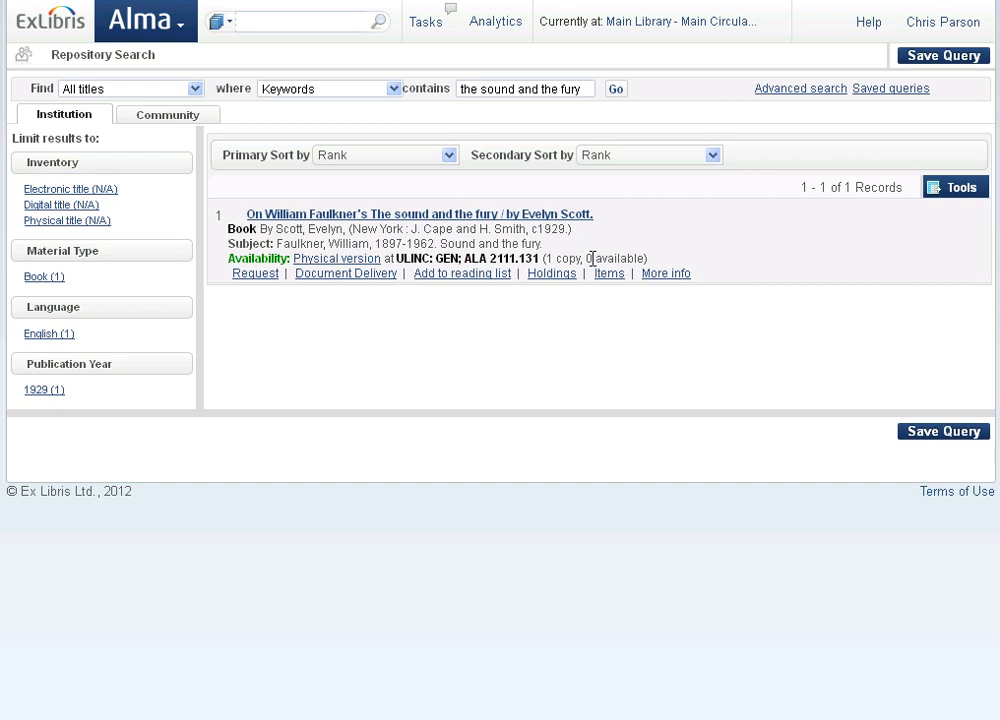
click(255, 276)
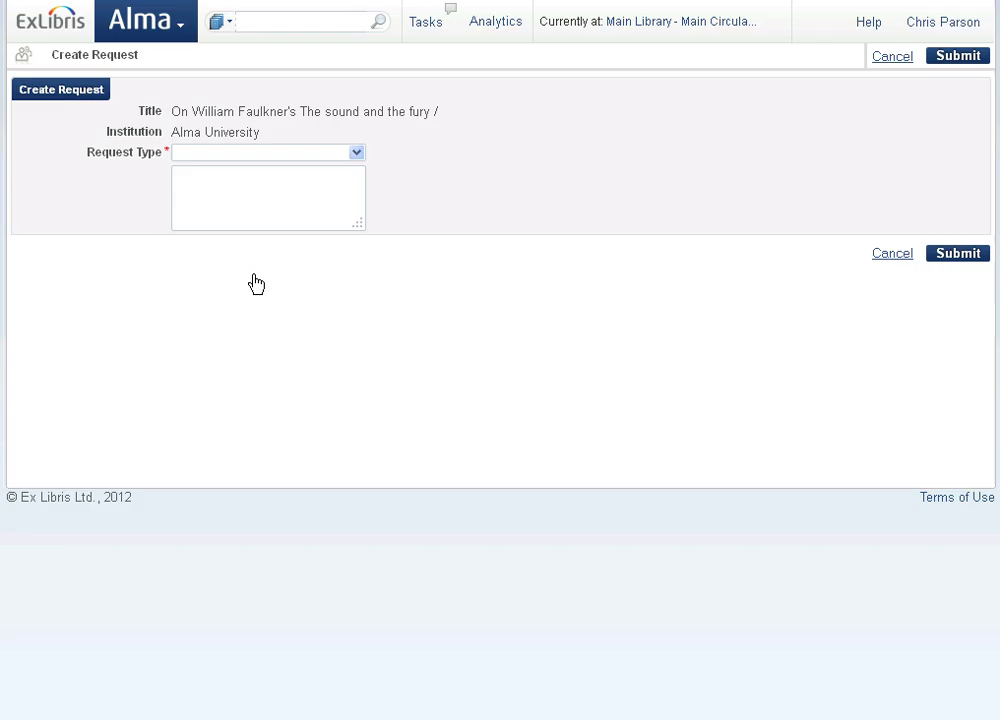
- Make it a Patron physical item request with the suggested undergraduate student as requester
click(358, 154)
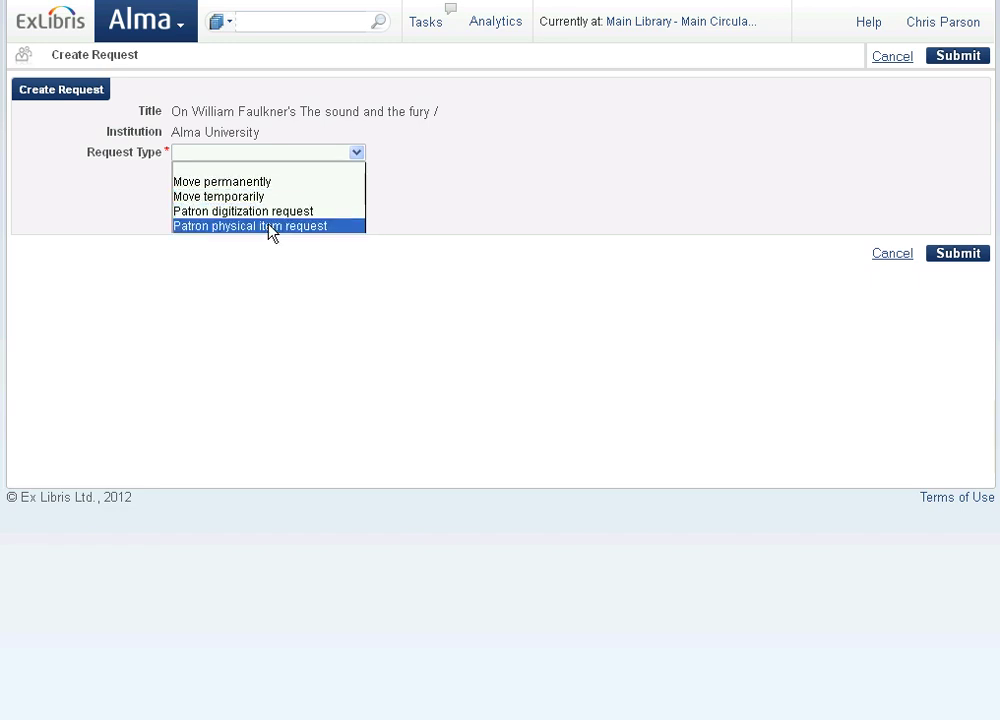
click(270, 226)
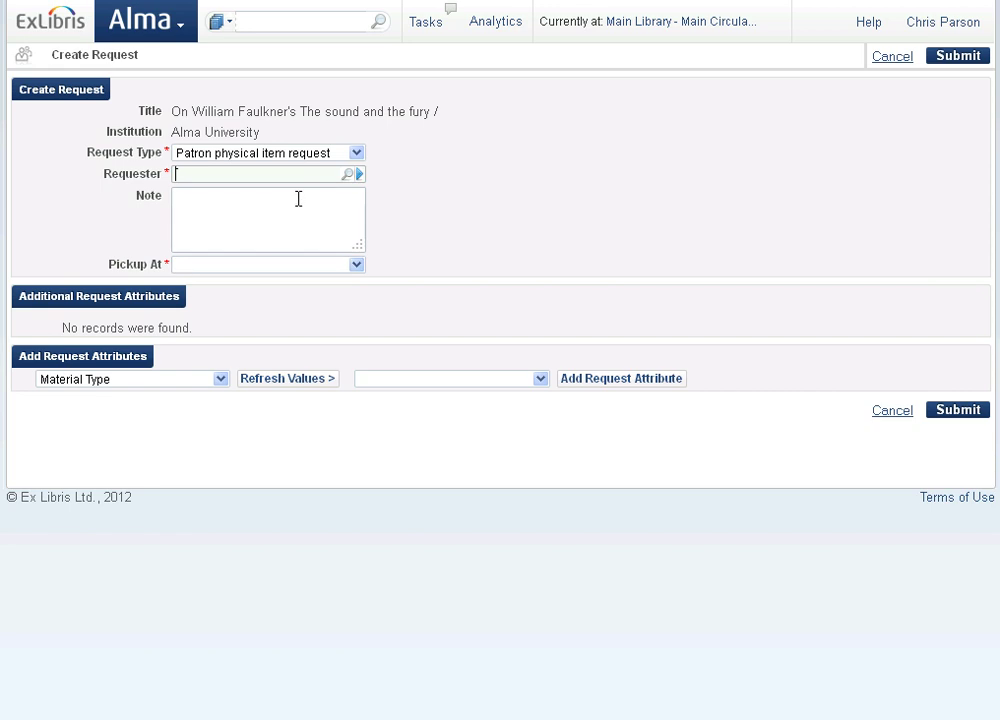
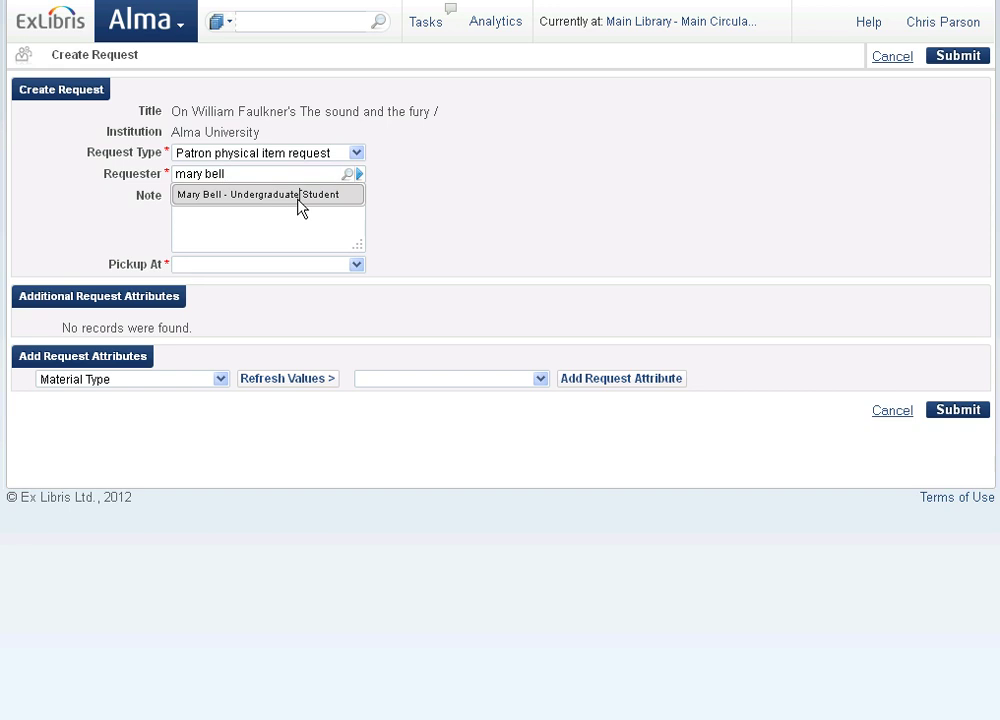
click(297, 198)
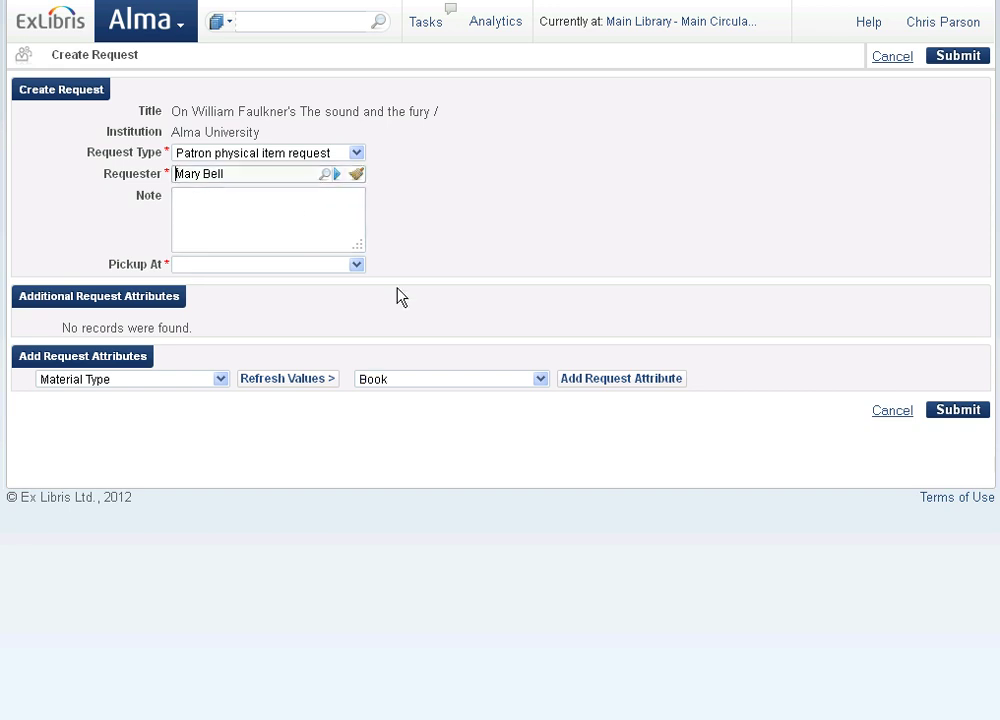
- Leave Pickup At unset and cancel the request, returning to the search results
click(357, 265)
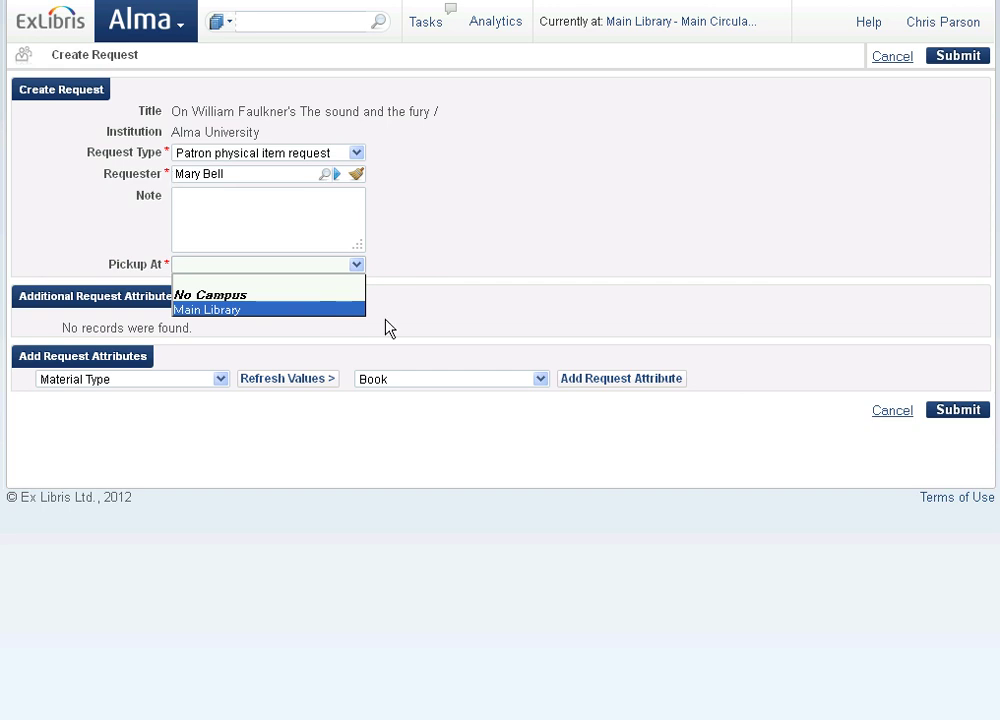
click(884, 417)
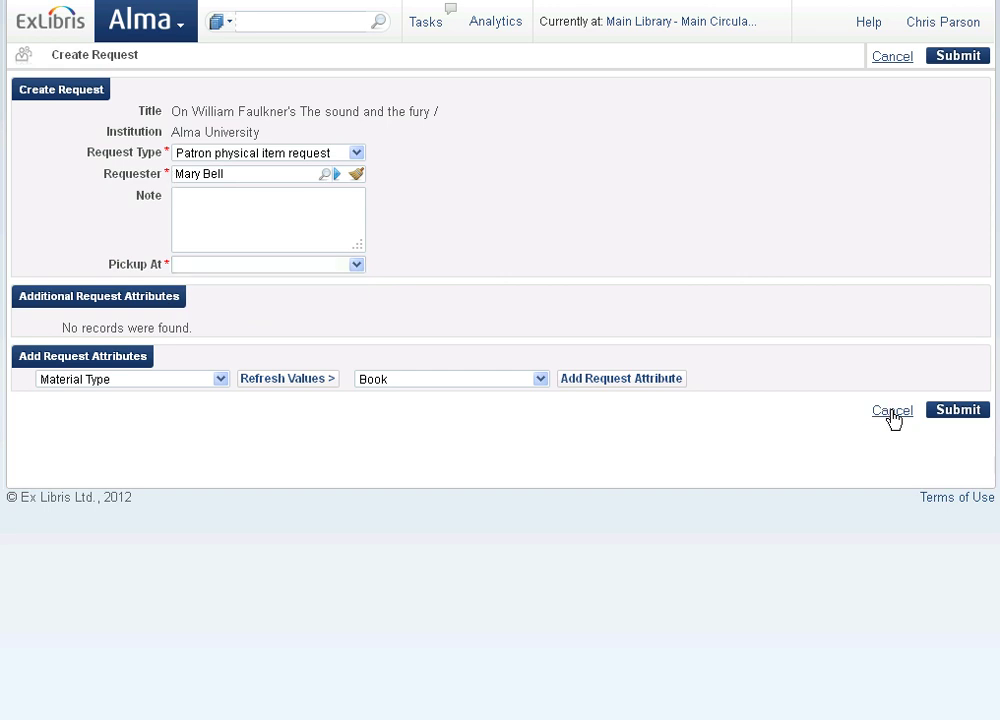
click(893, 412)
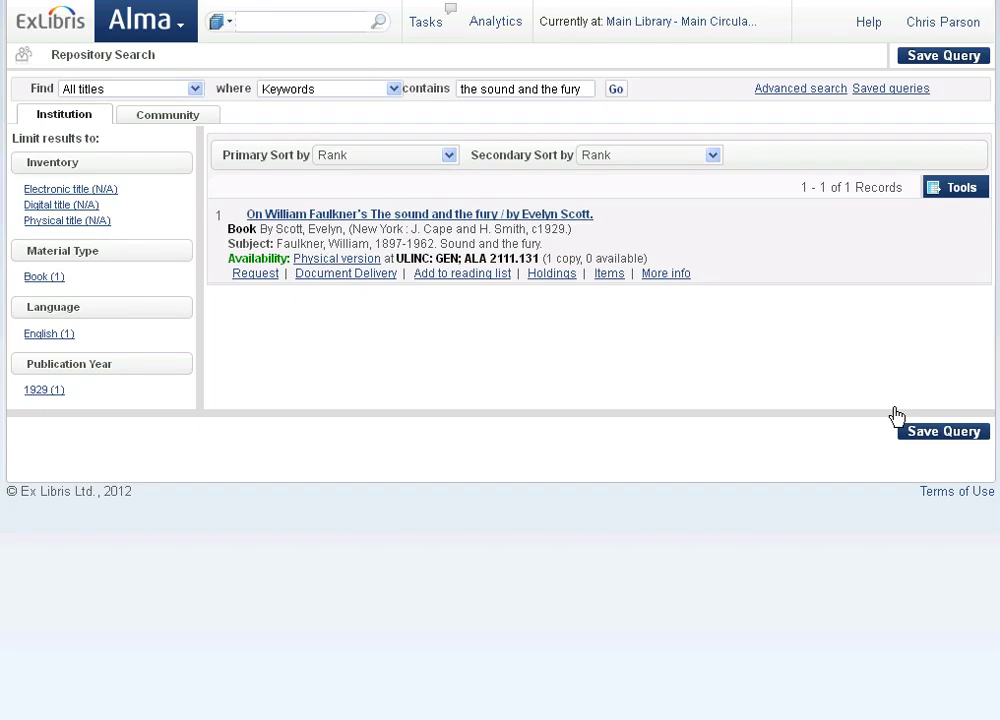
- Start a new Patron physical item request for the title with the suggested faculty member as requester
click(250, 276)
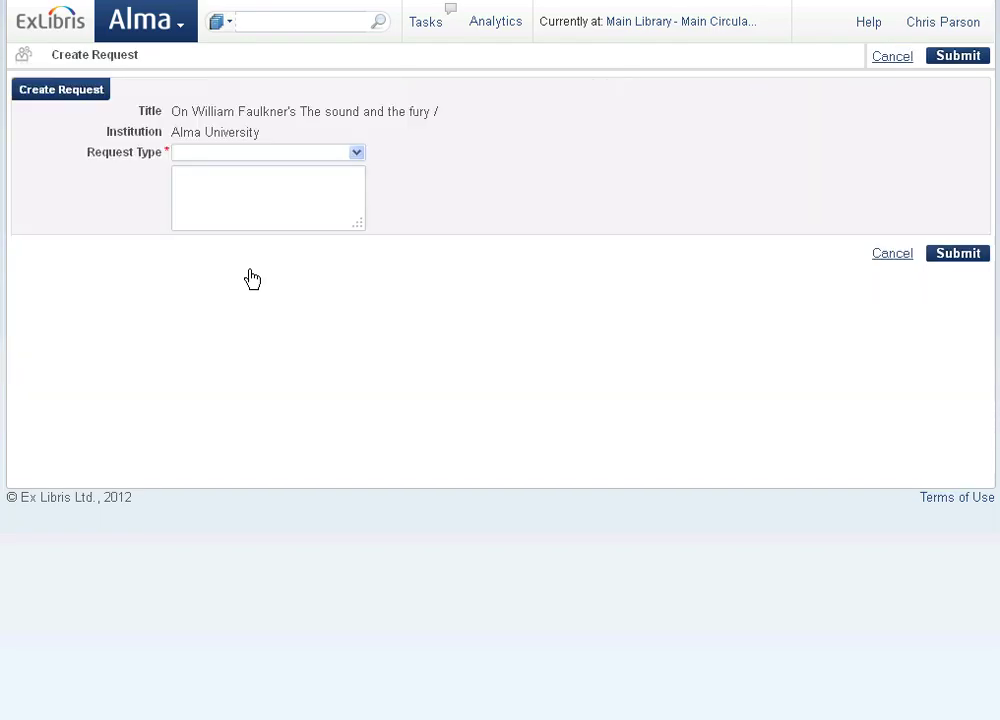
click(357, 152)
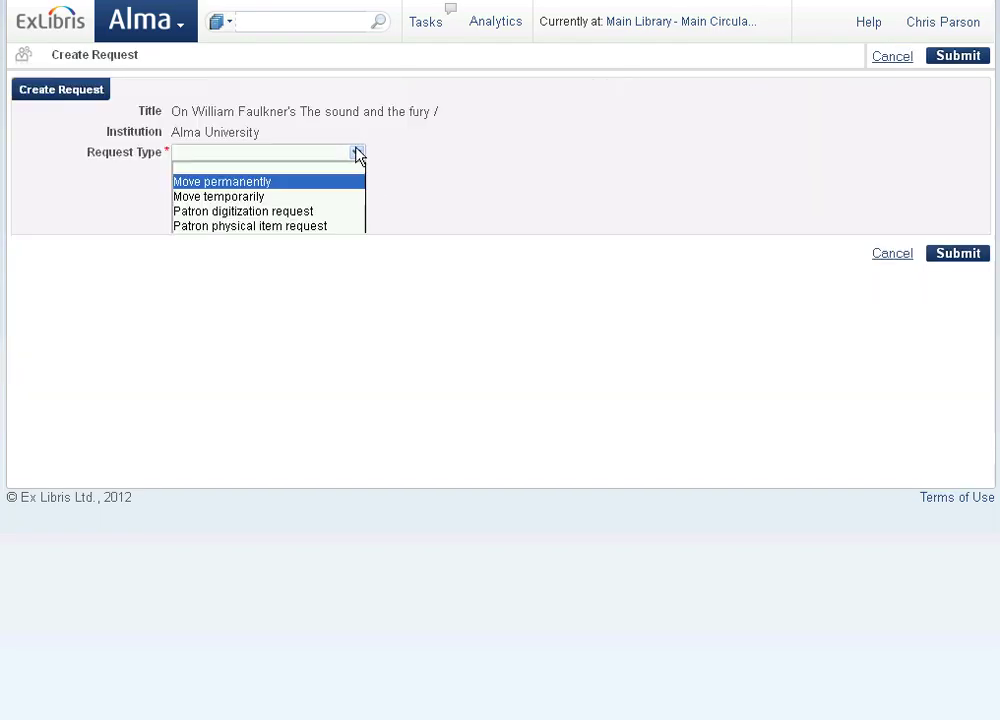
click(289, 226)
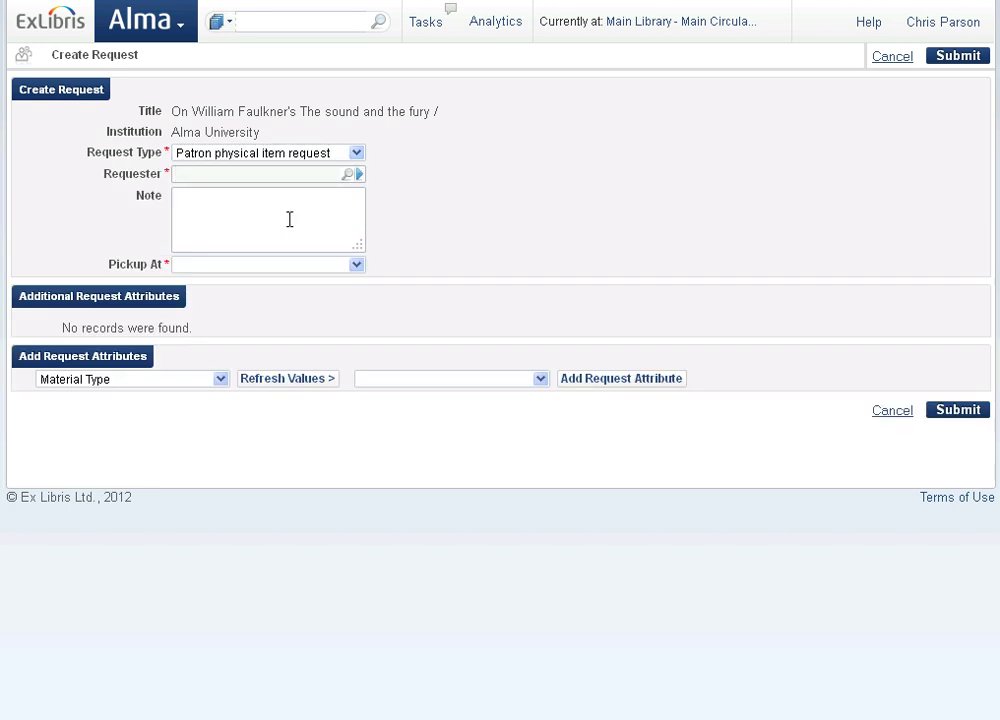
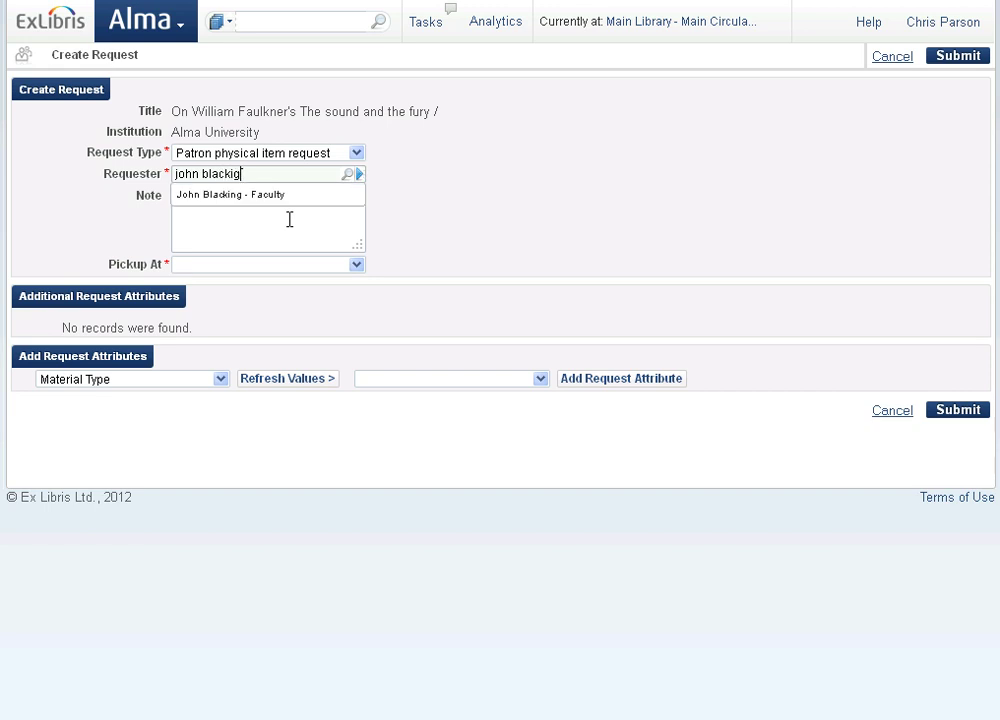
click(287, 197)
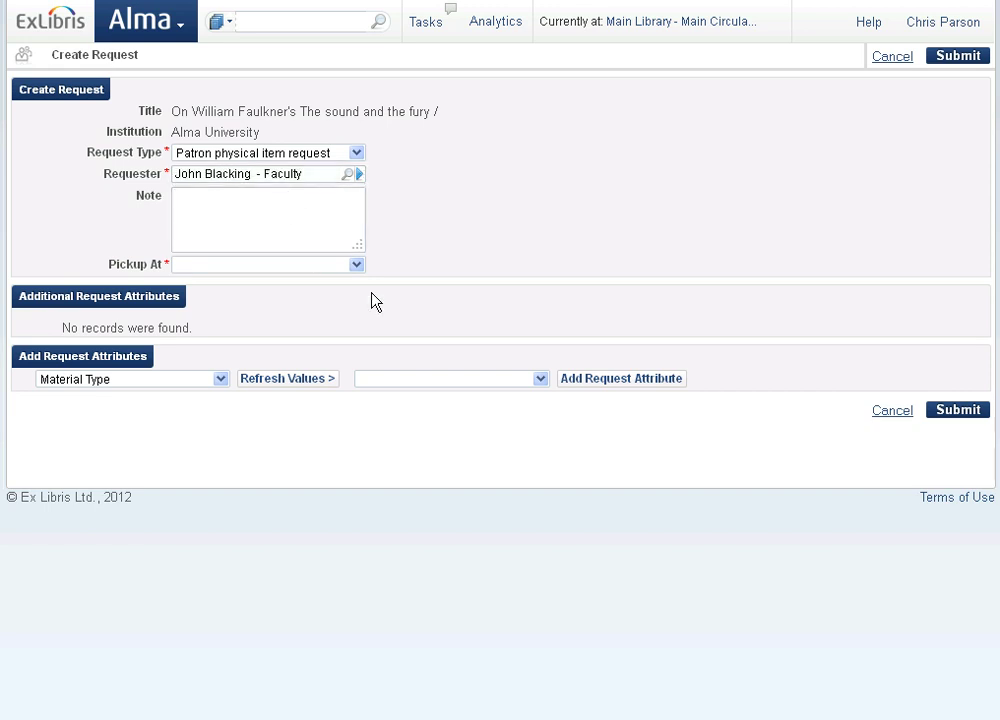
- Set Pickup At to Science Library, keep Material Type as the attribute, and submit the request
click(357, 265)
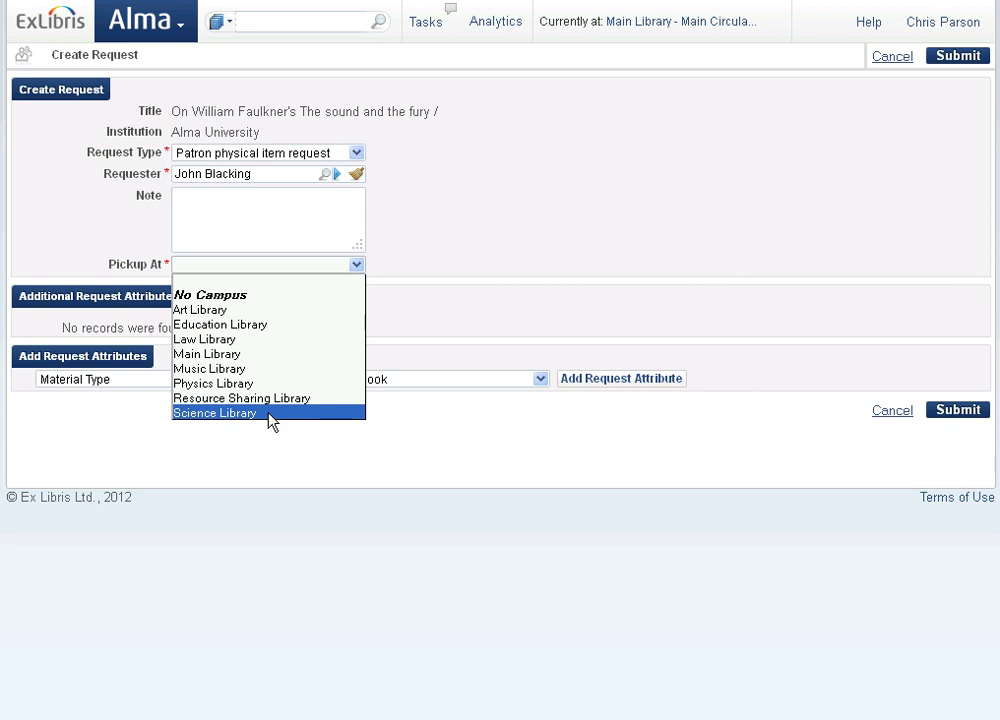
click(269, 417)
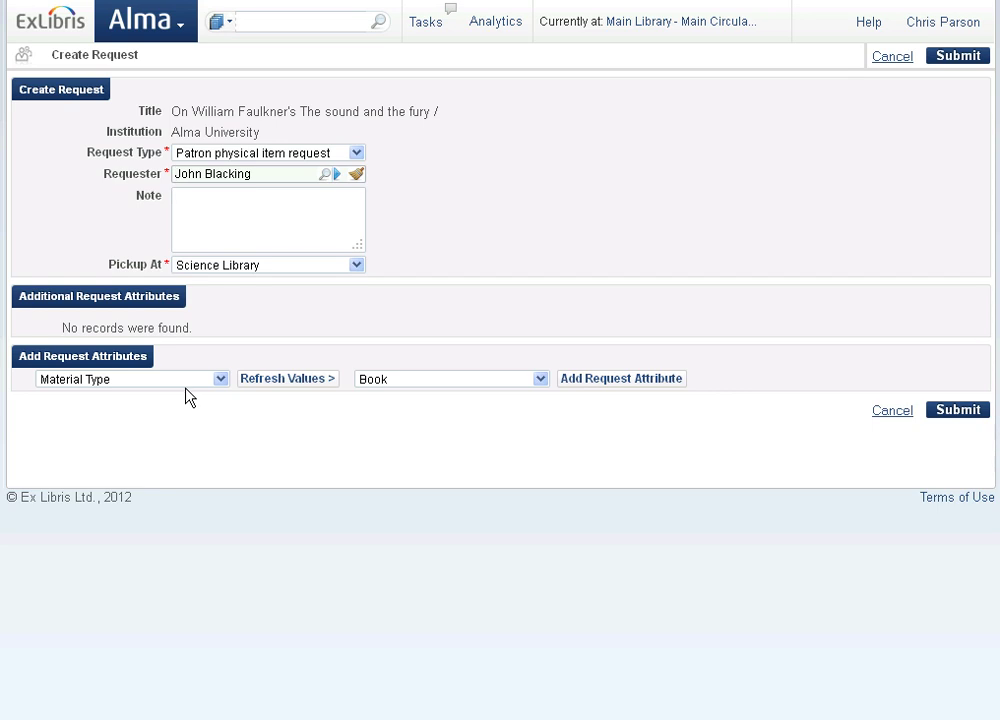
click(221, 380)
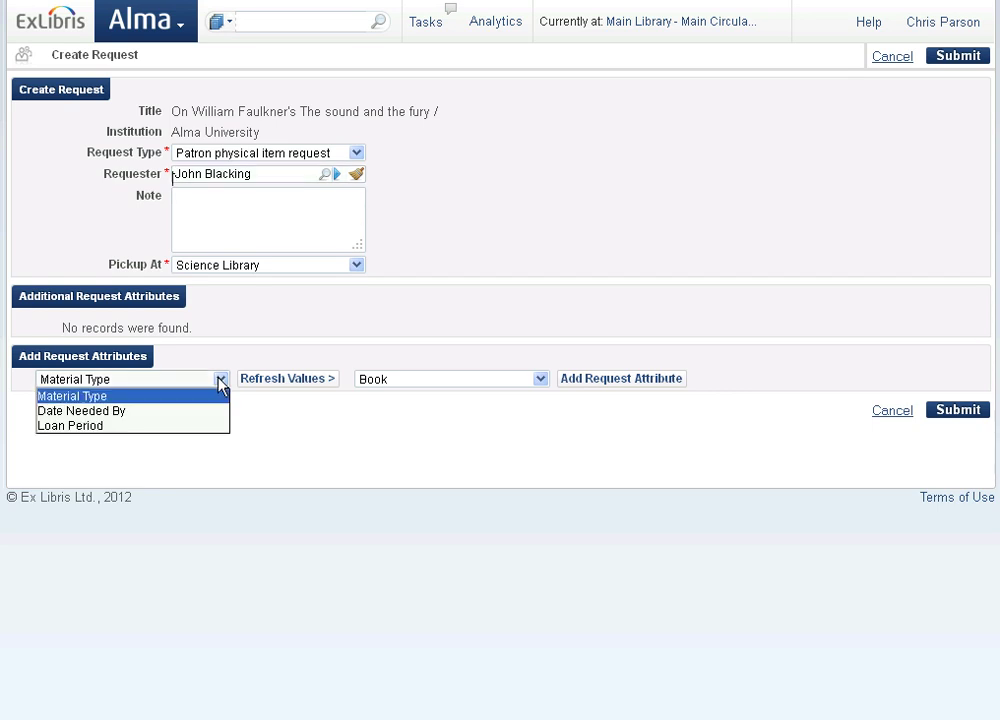
click(221, 385)
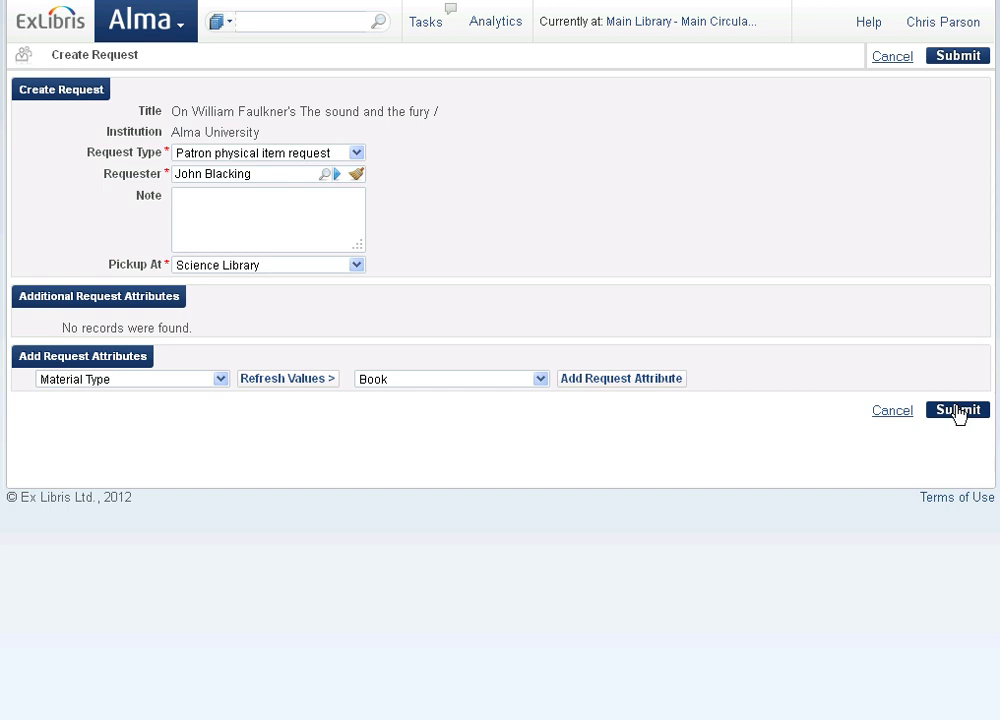
click(957, 410)
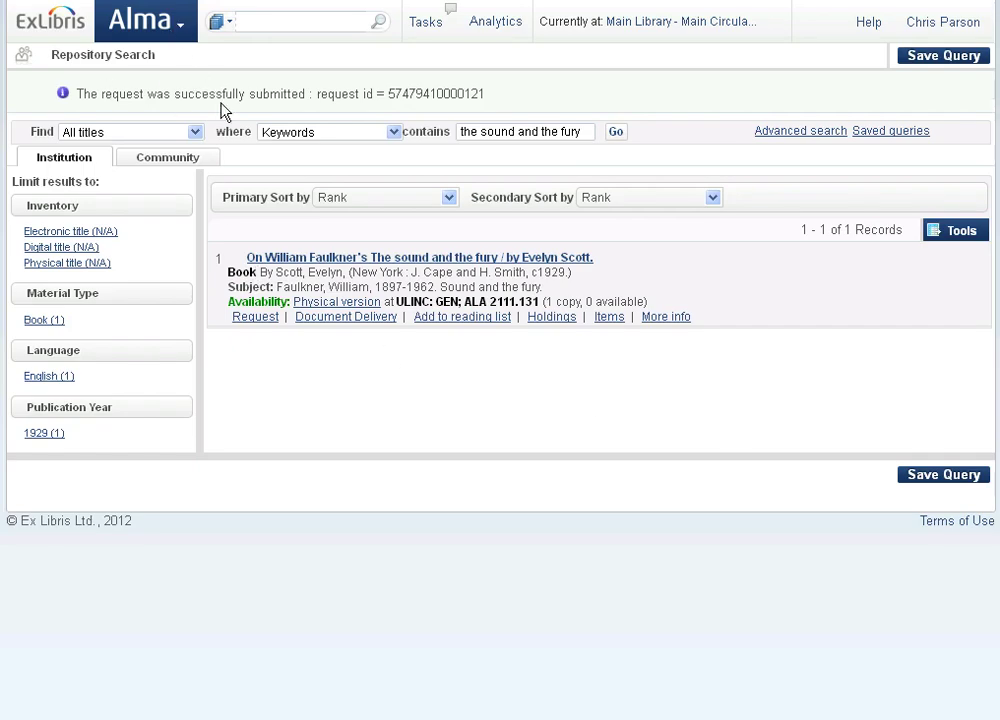
- Look up the borrowing patron by ID in Manage Patron Services and set Loan Display to All
click(183, 29)
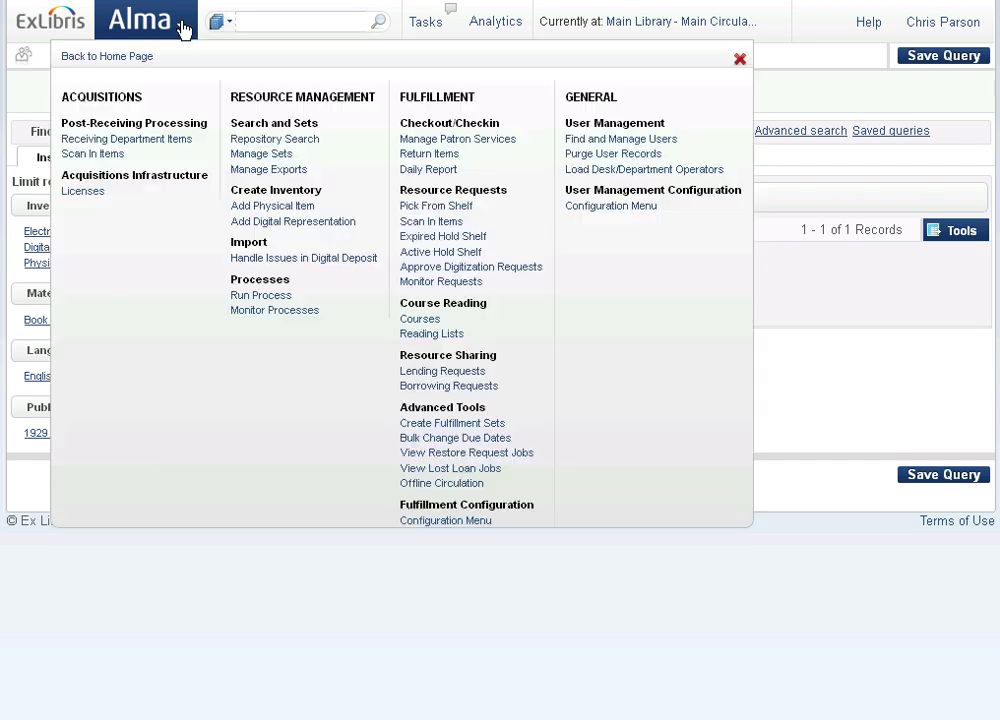
click(438, 140)
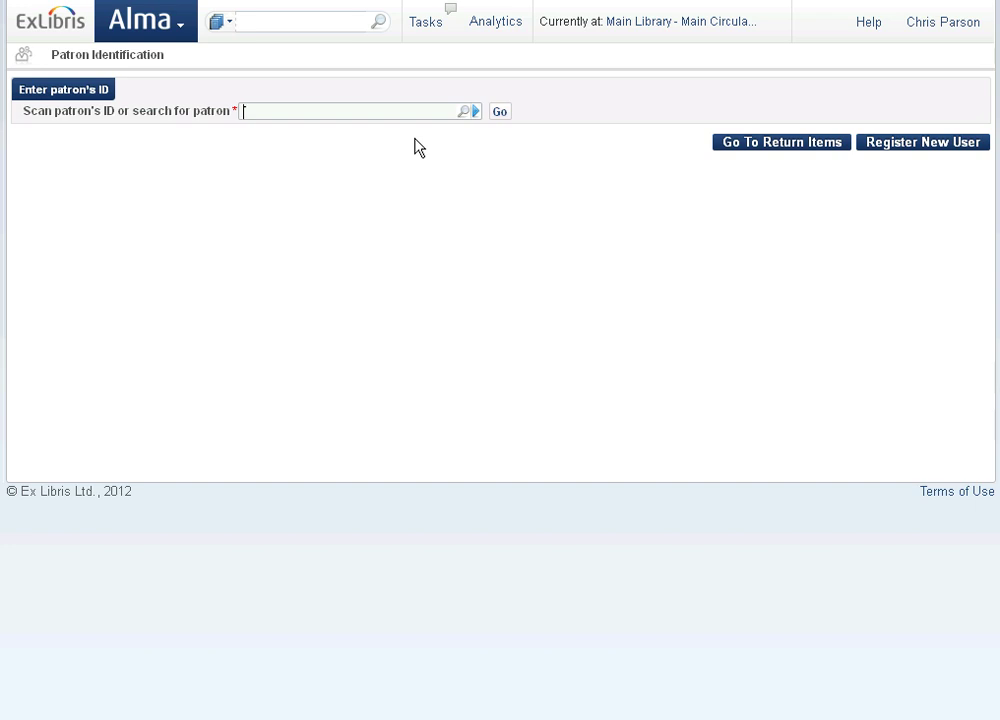
text(9090)
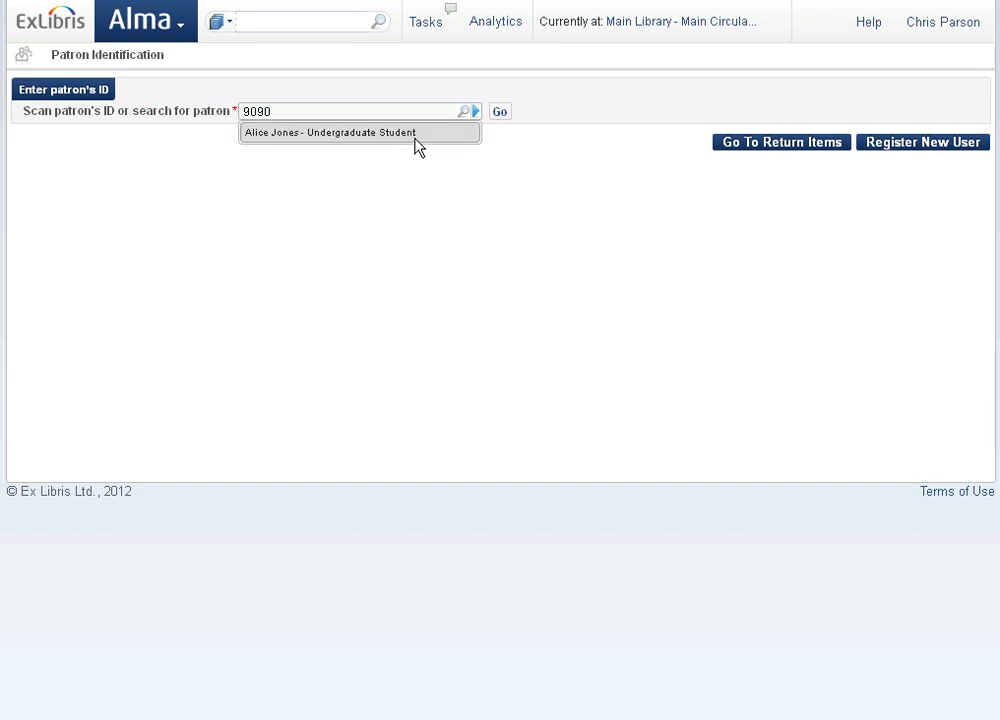
click(420, 134)
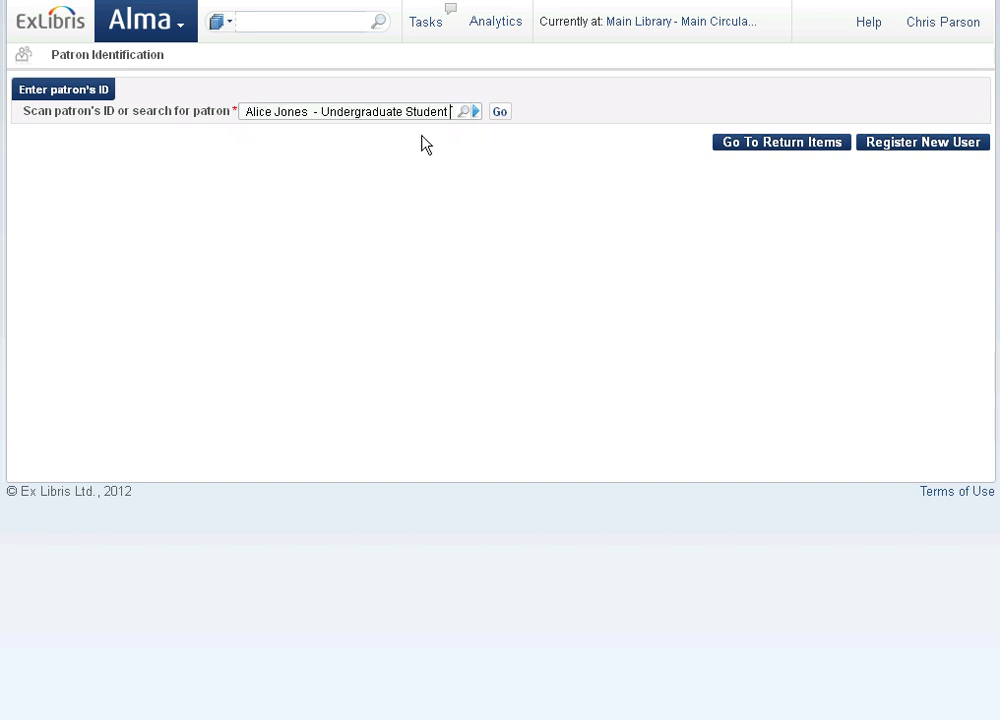
click(500, 116)
click(850, 227)
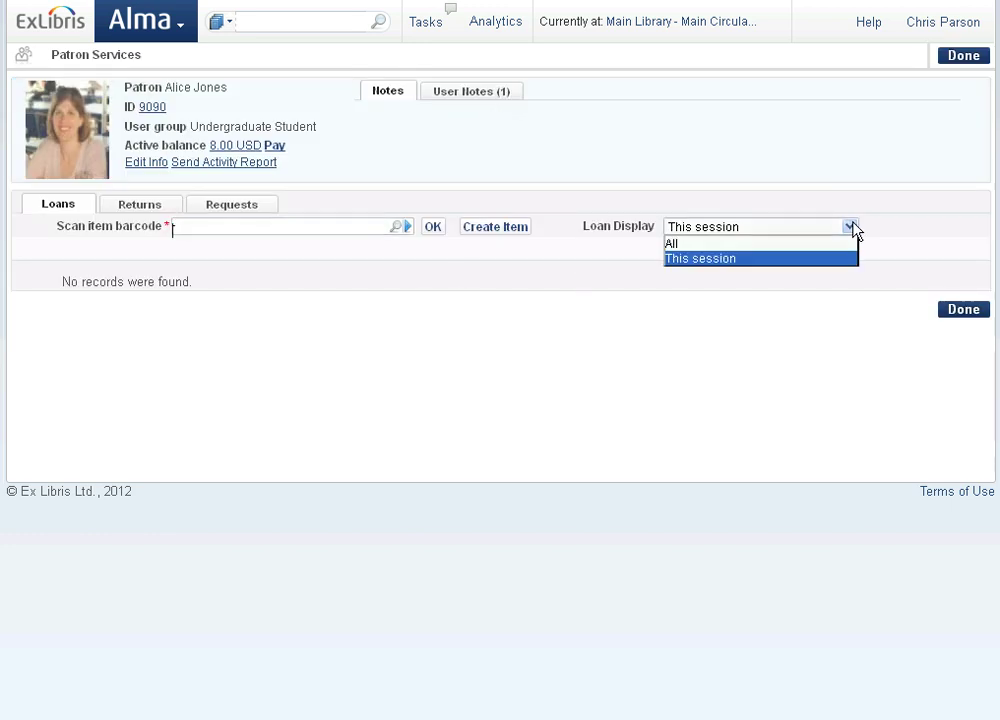
click(819, 245)
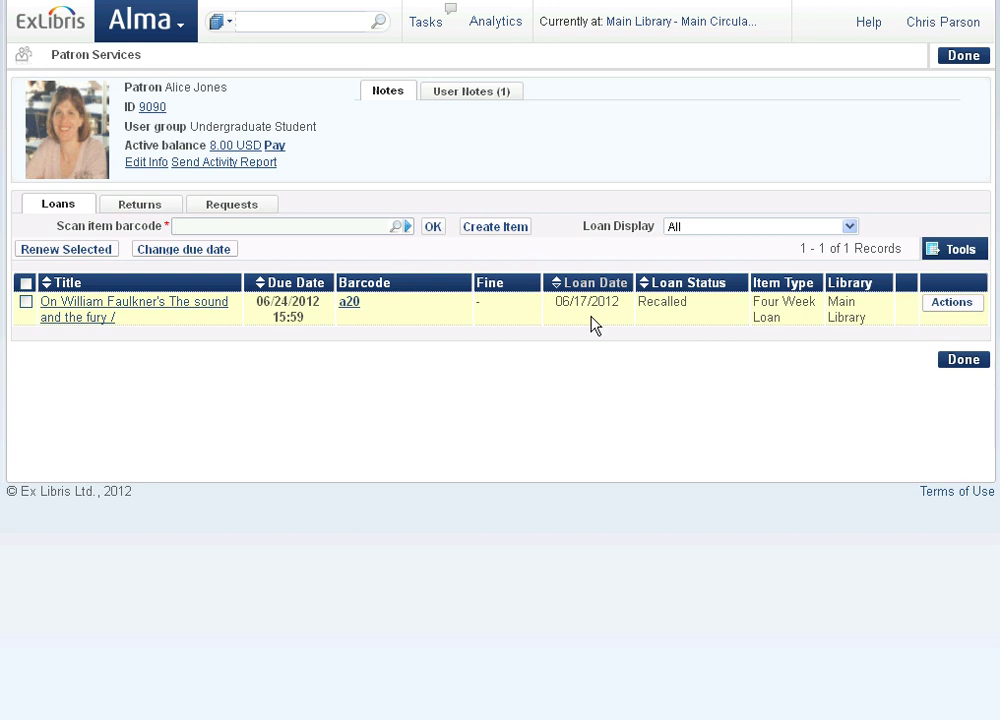
click(184, 30)
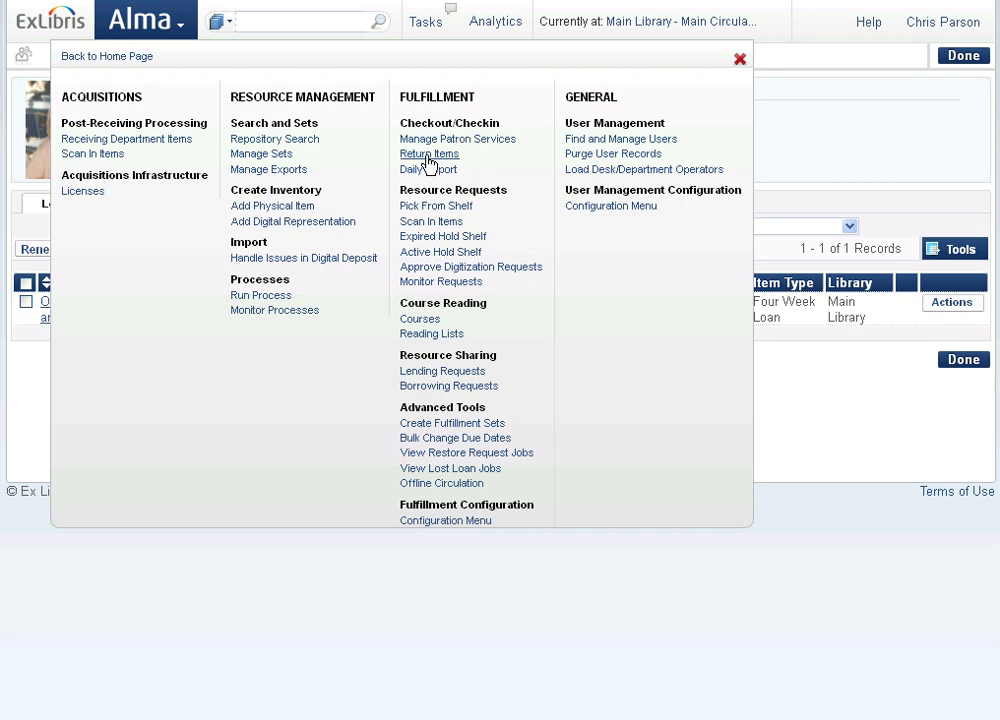
- Return item barcode a20, acknowledge its Science Library destination, and view the row's Actions
click(429, 156)
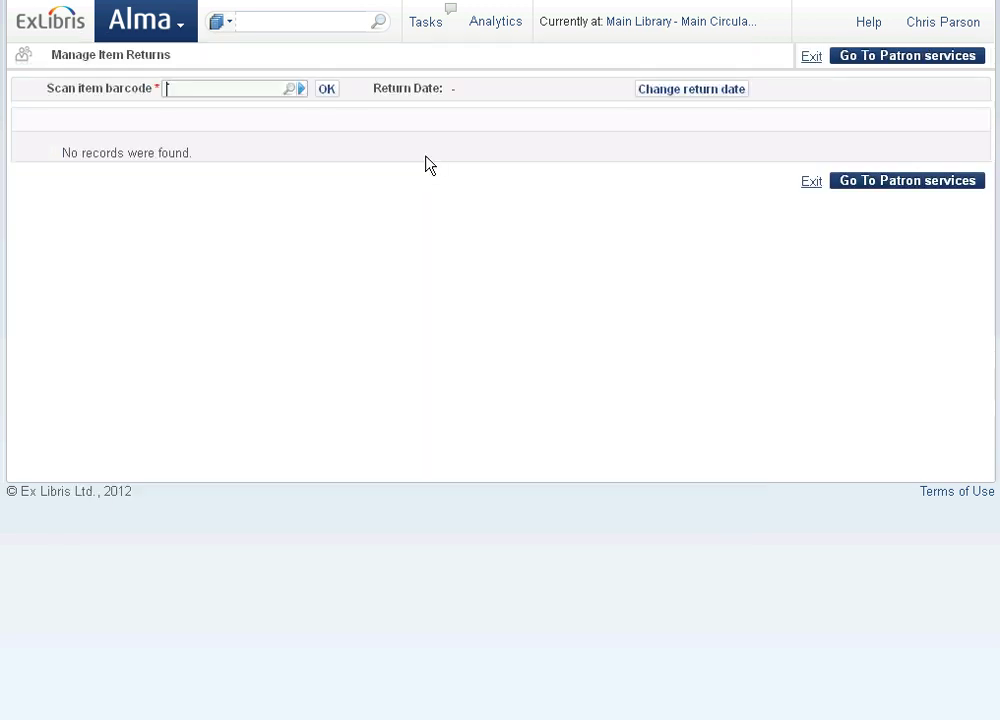
text(a20)
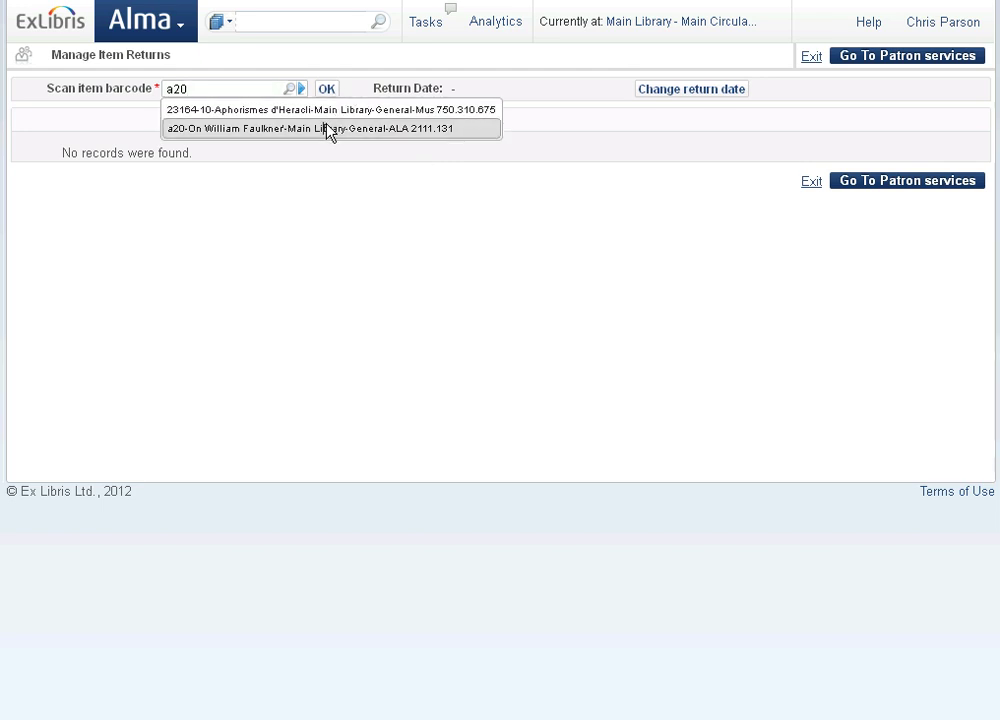
click(328, 129)
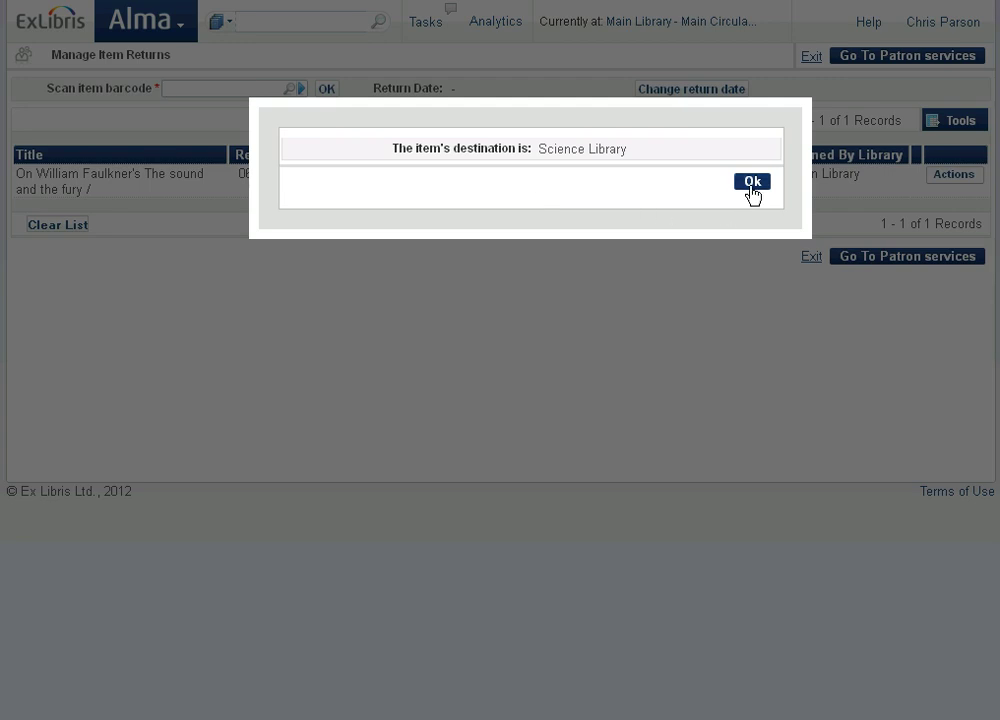
key(Return)
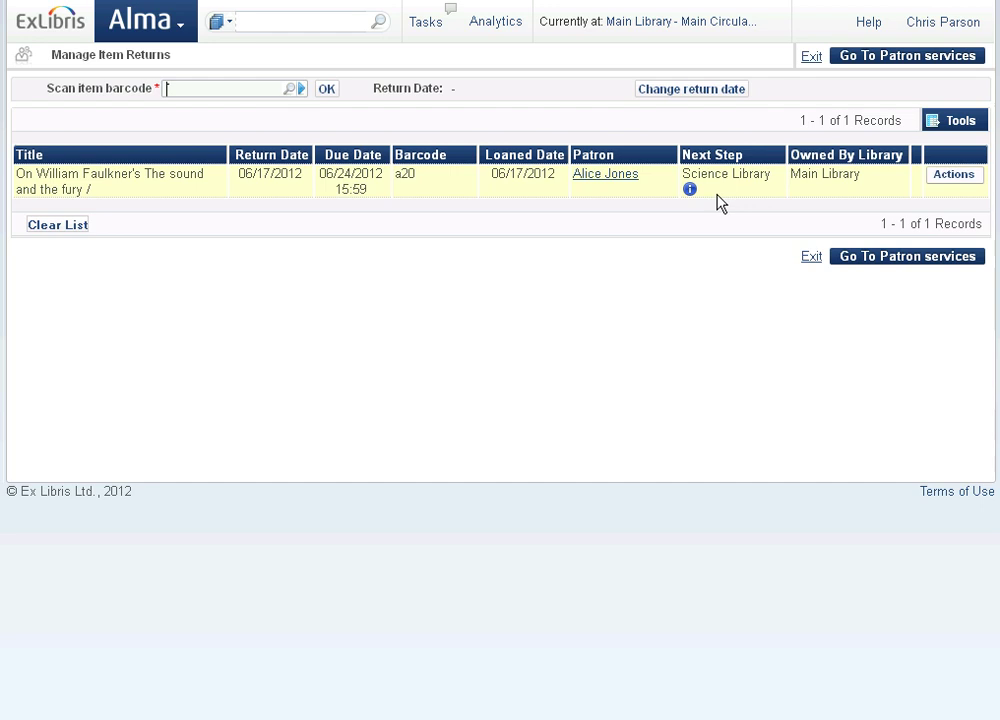
click(945, 178)
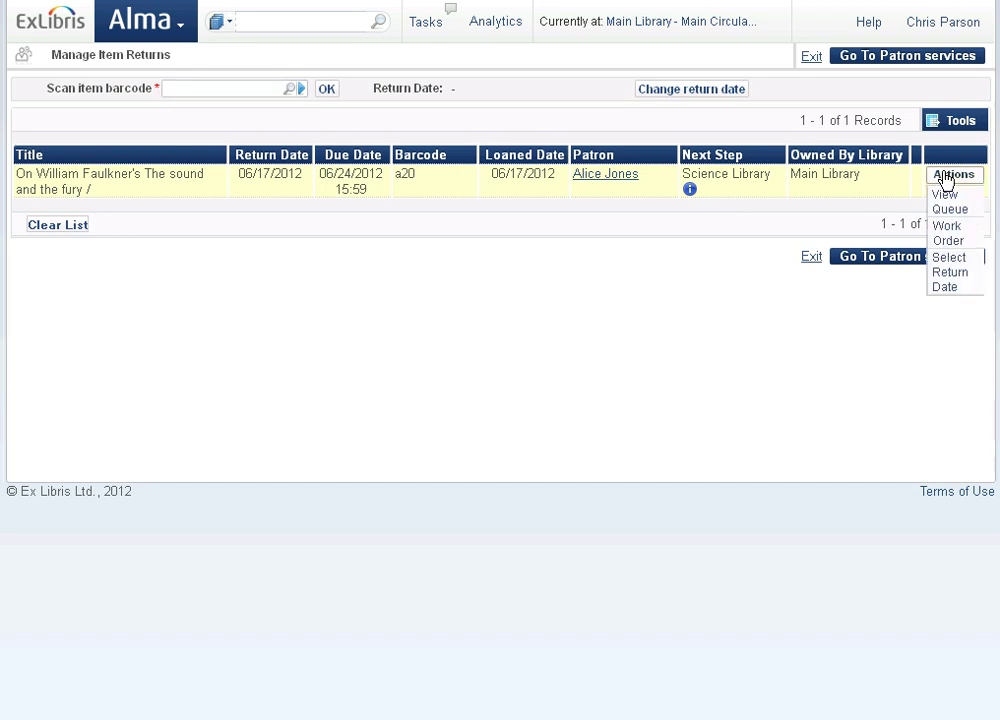